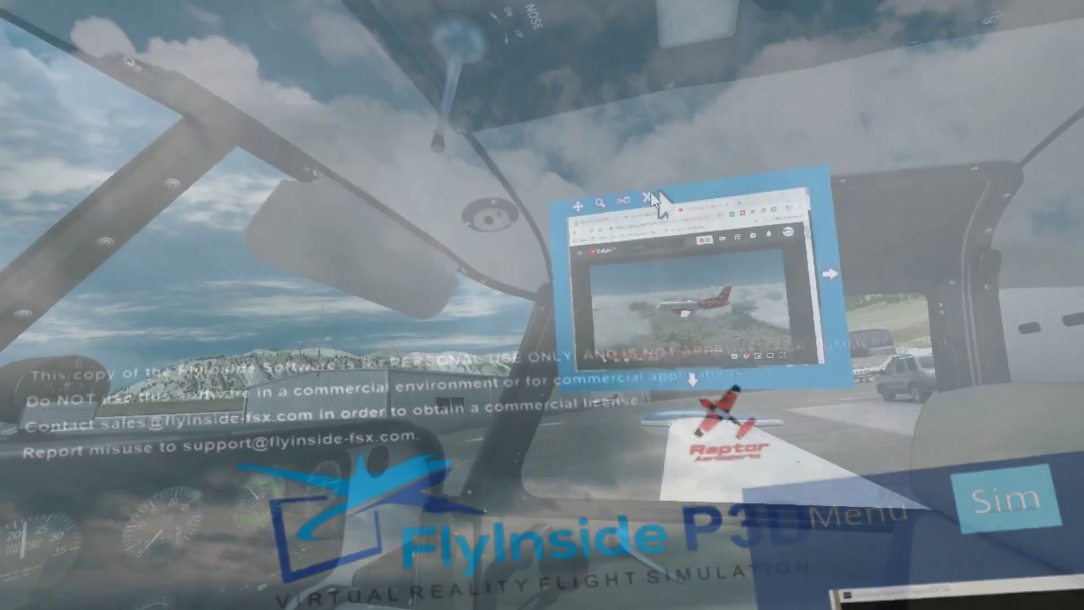
left_click(623, 202)
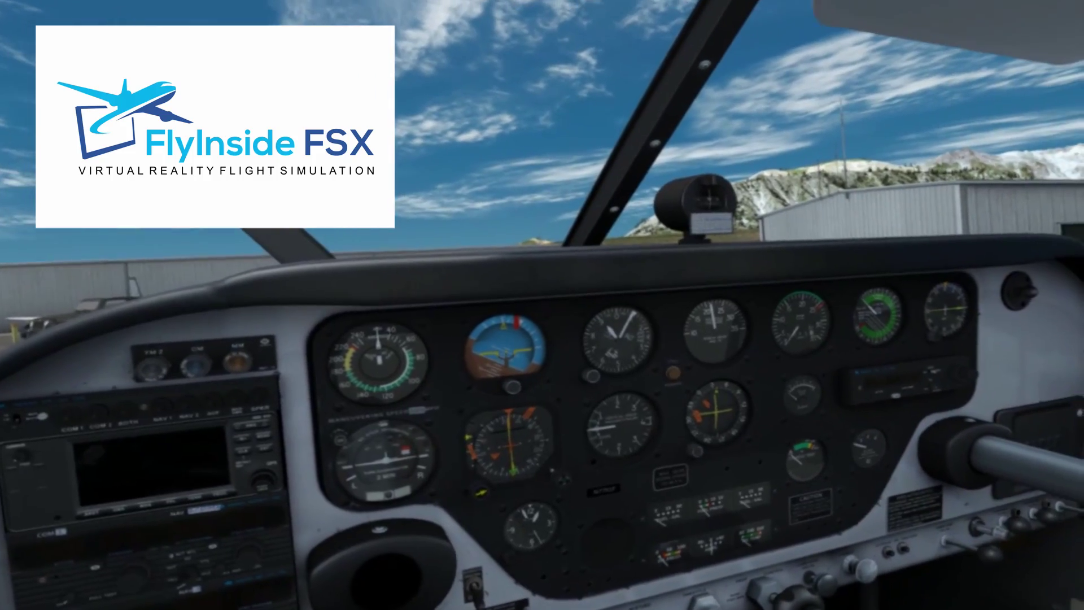
Import the Microsoft Edge window showing the S340 Normal Procedures PDF into the virtual cockpit and enter the simulator.
key("ctrl+BackSpace")
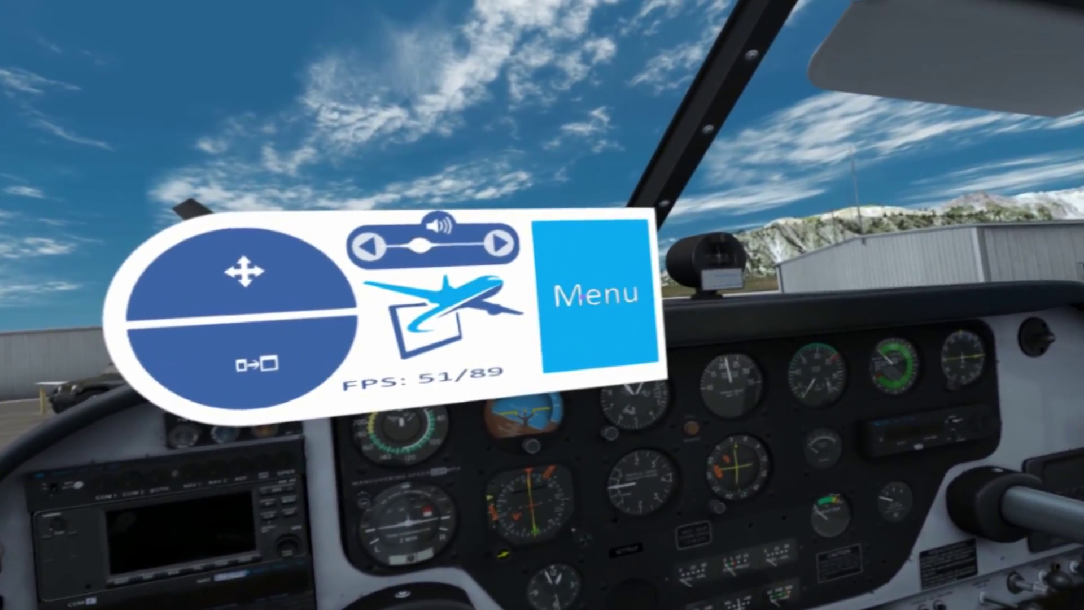
left_click(581, 297)
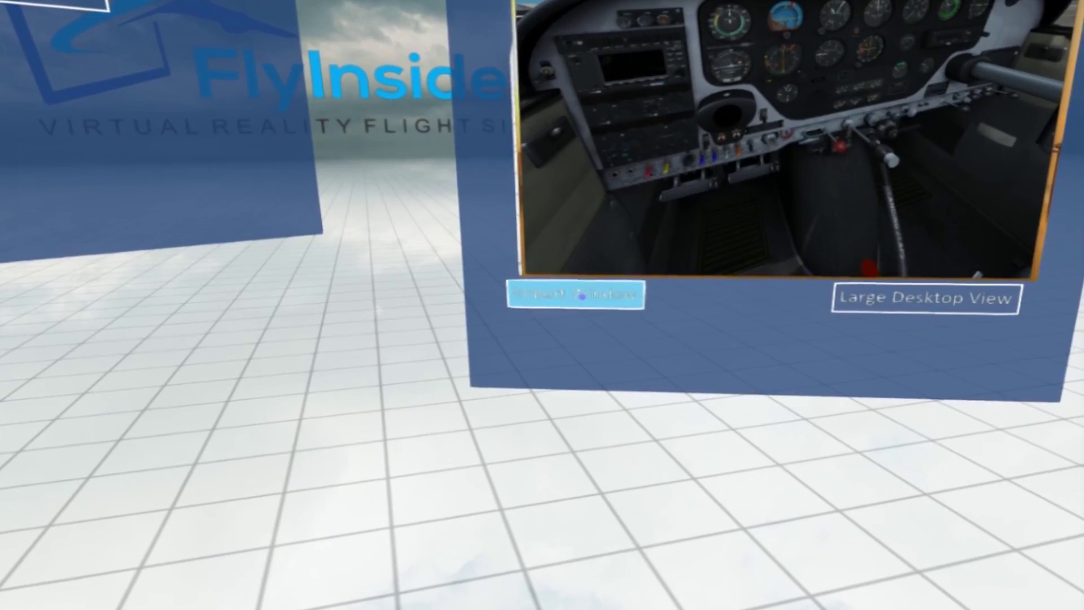
left_click(582, 296)
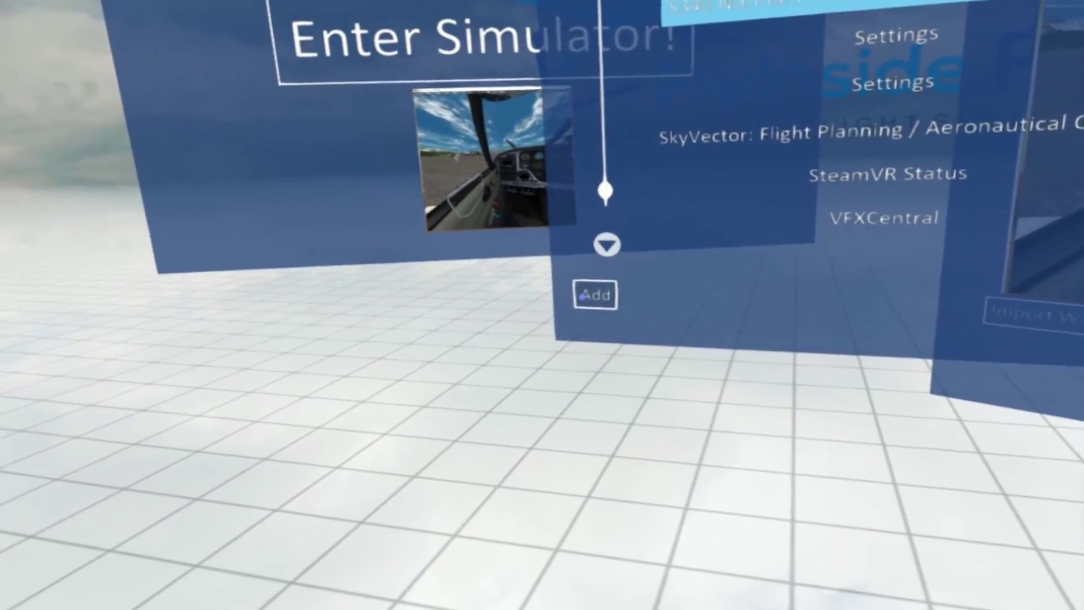
left_click(582, 295)
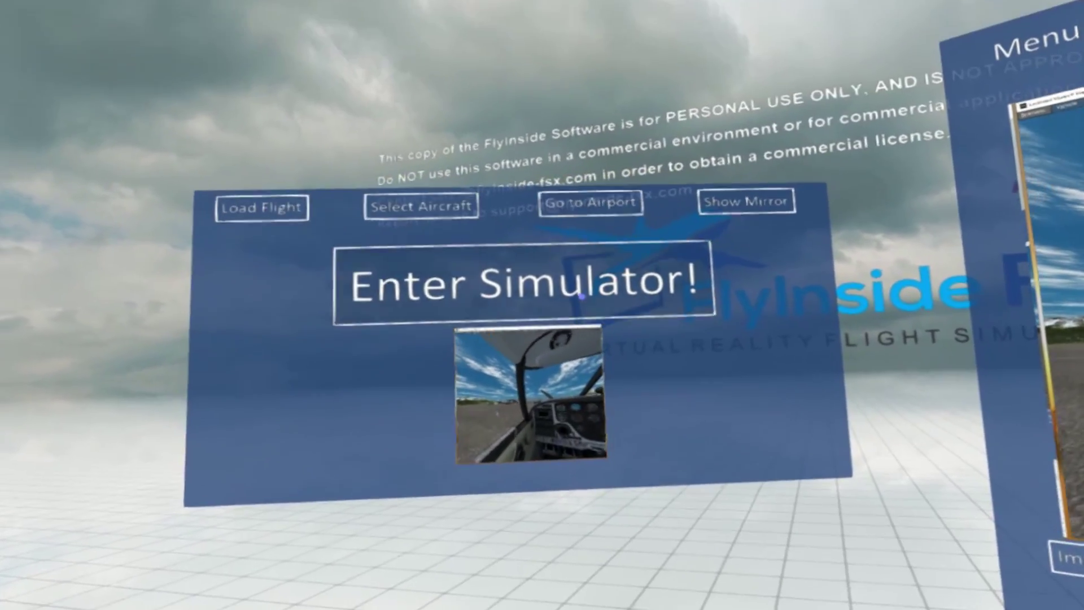
left_click(581, 295)
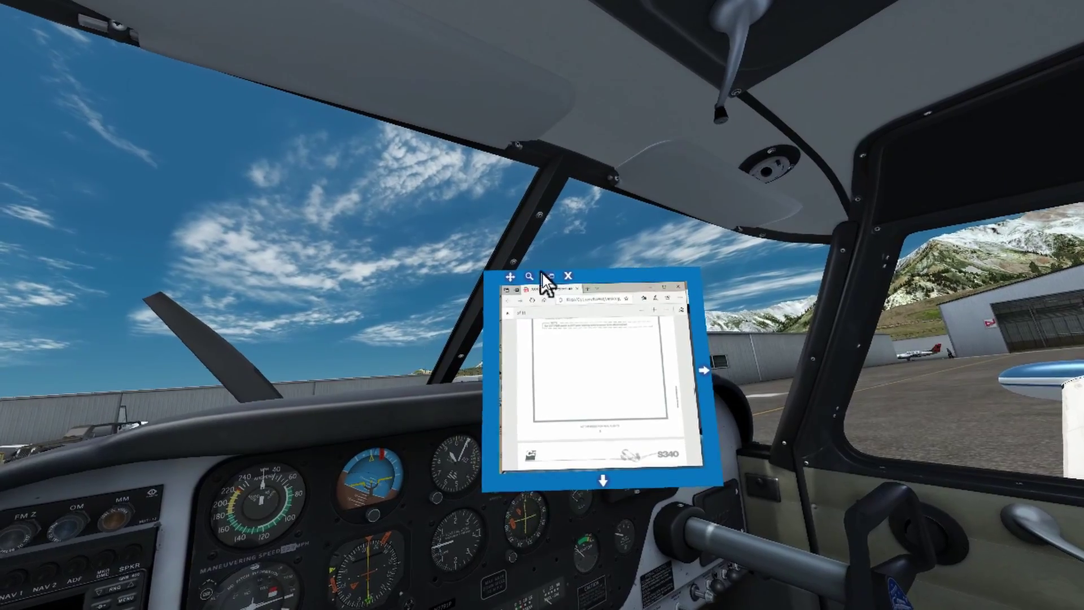
Shrink the floating S340 Normal Procedures window and reposition it above the far end of the instrument panel.
left_click(547, 276)
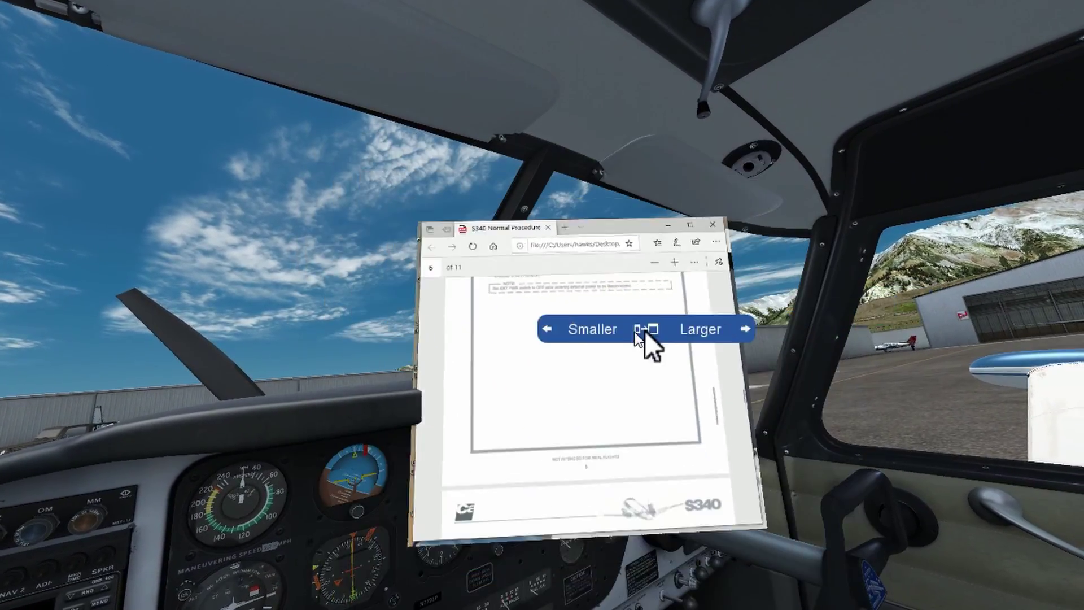
left_click_drag(645, 330, 370, 378)
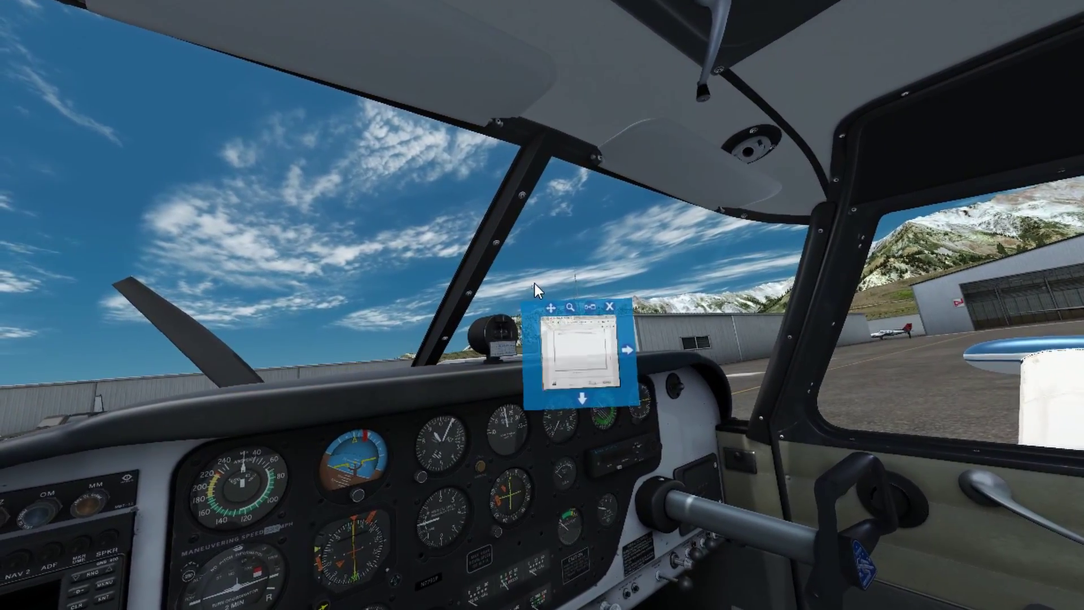
left_click_drag(551, 308, 881, 269)
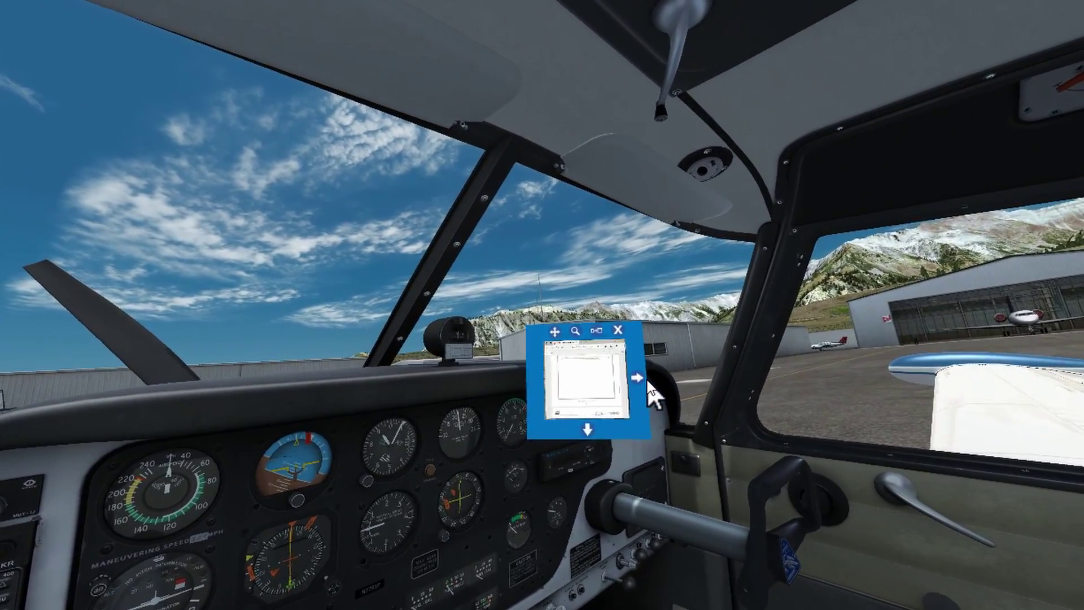
Extend the width and height of the S340 procedures window and scale it larger in the cockpit.
left_click_drag(661, 377, 847, 392)
left_click_drag(585, 420, 591, 609)
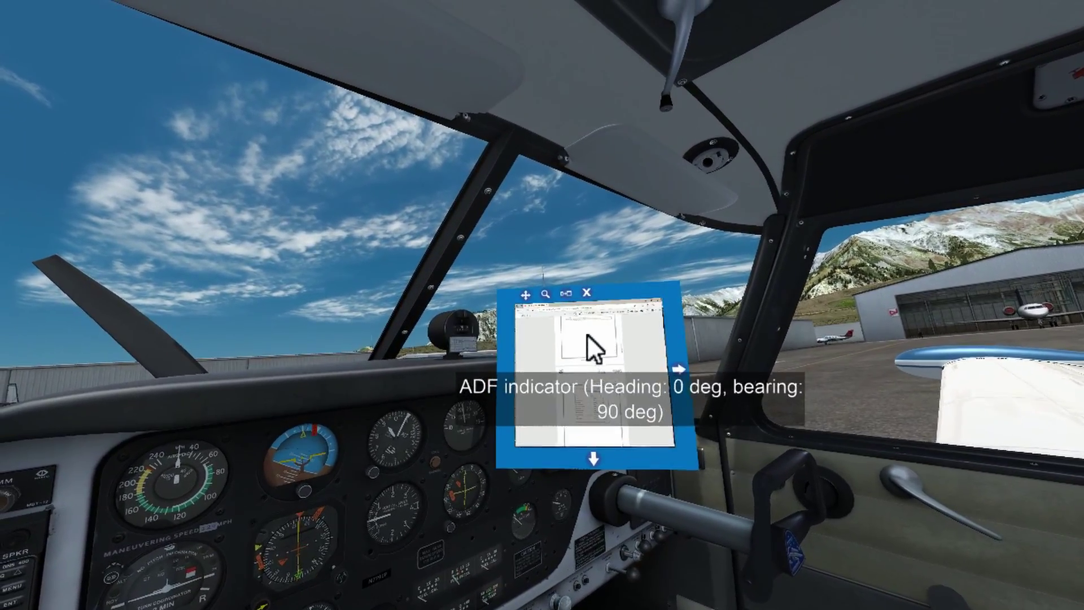
left_click_drag(569, 295, 620, 331)
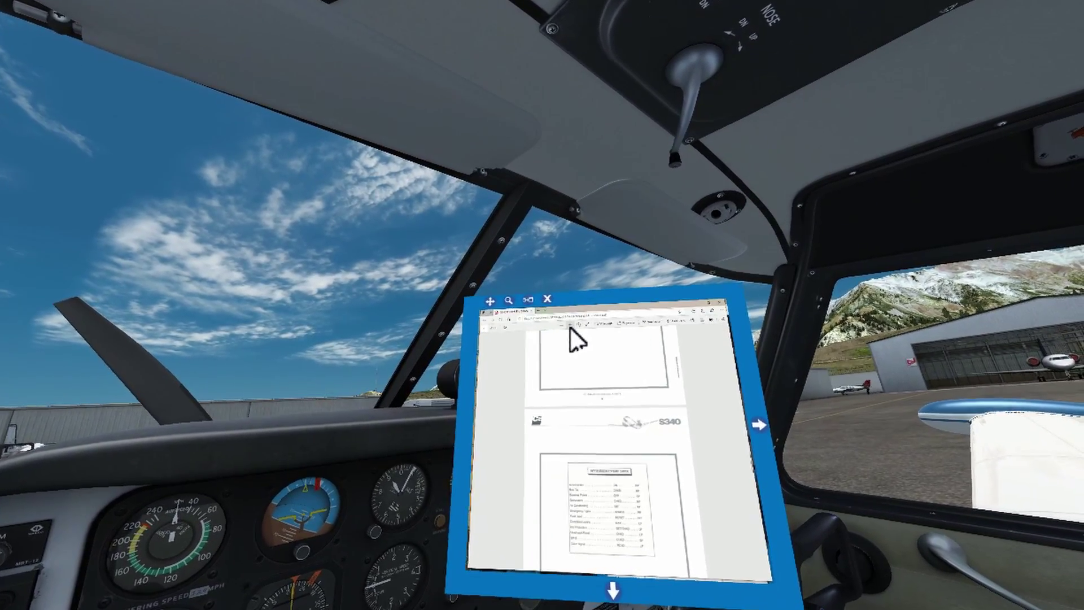
Zoom in on the S340 procedures PDF and scroll through the After Engine Start checklist and the one following it.
left_click(573, 329)
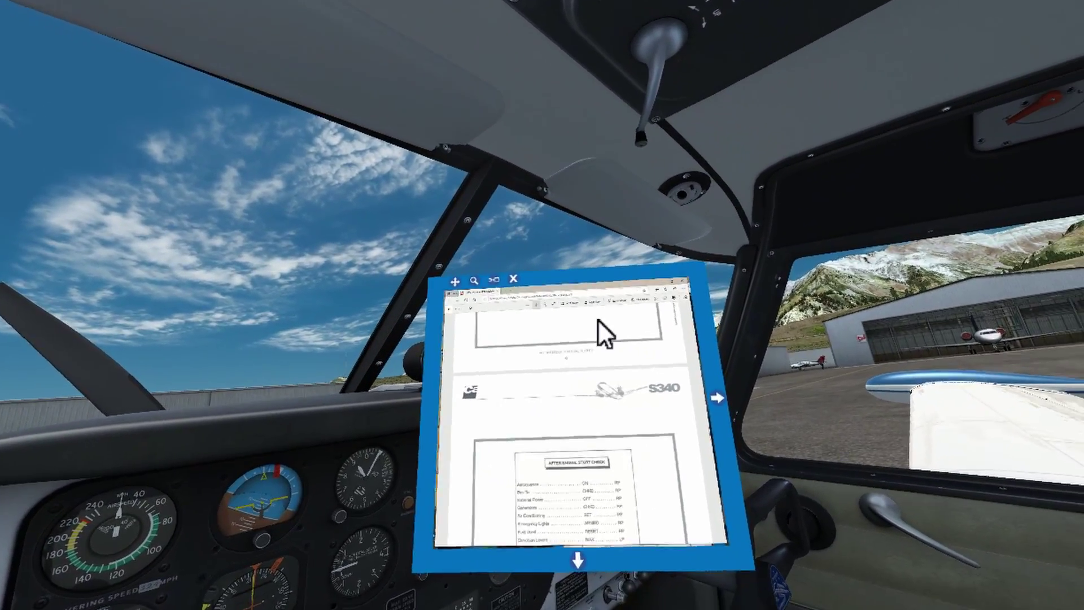
scroll(614, 330, "down", 5)
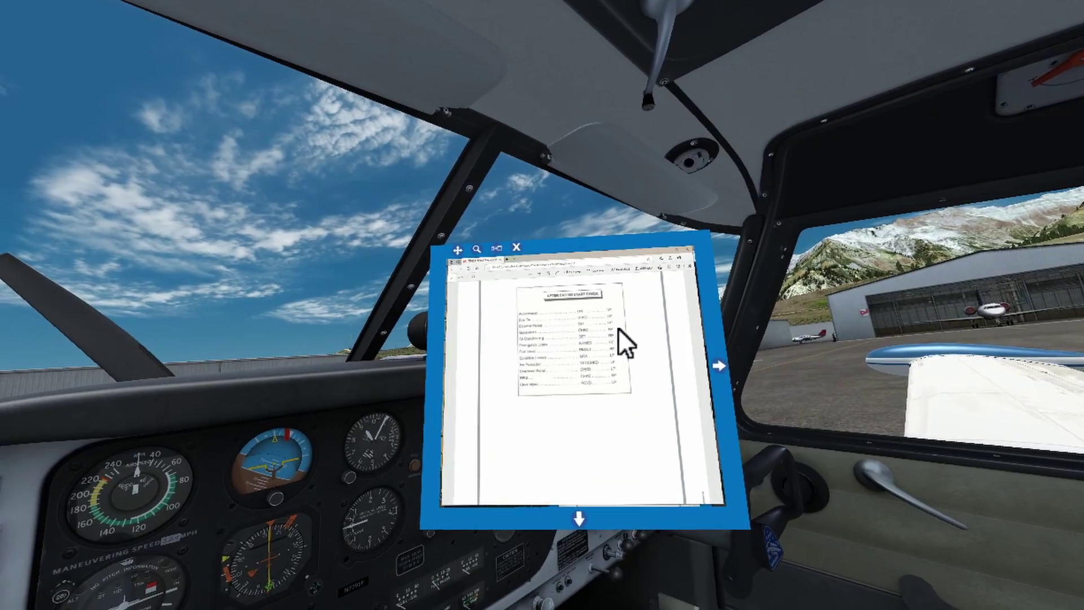
scroll(621, 341, "up", 3)
scroll(622, 339, "down", 3)
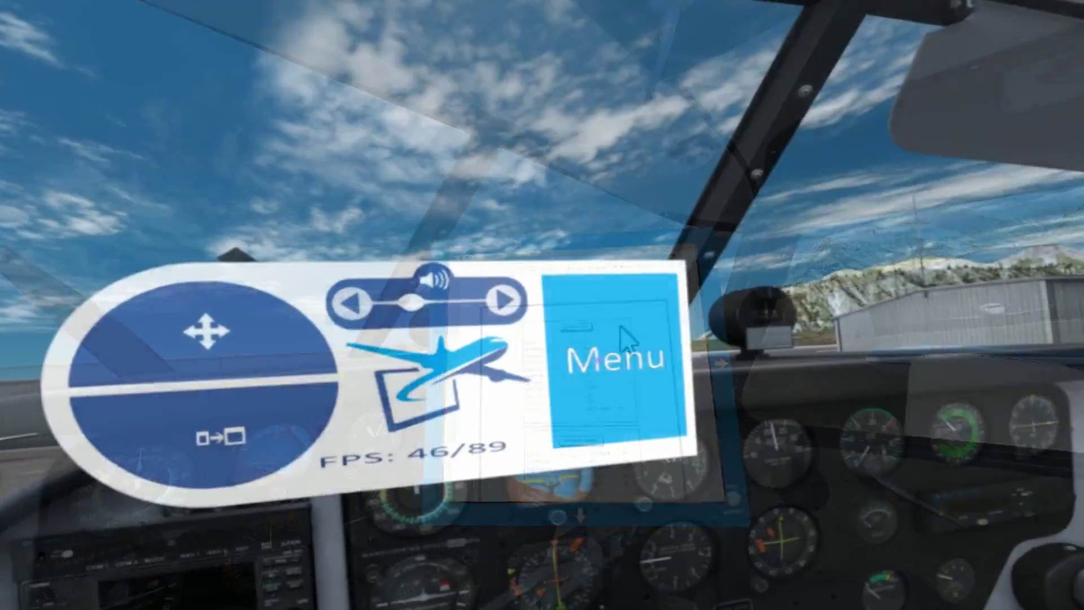
Import the browser window titled "Challenging Flights | Sedona to Telluride | S340" and return to the simulator.
left_click(622, 334)
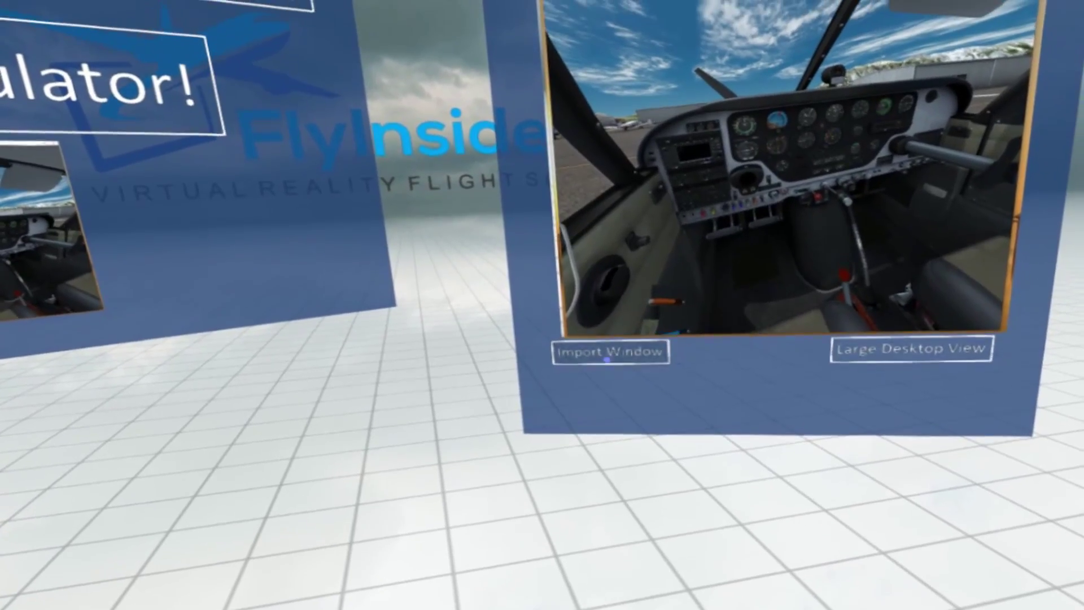
left_click(607, 559)
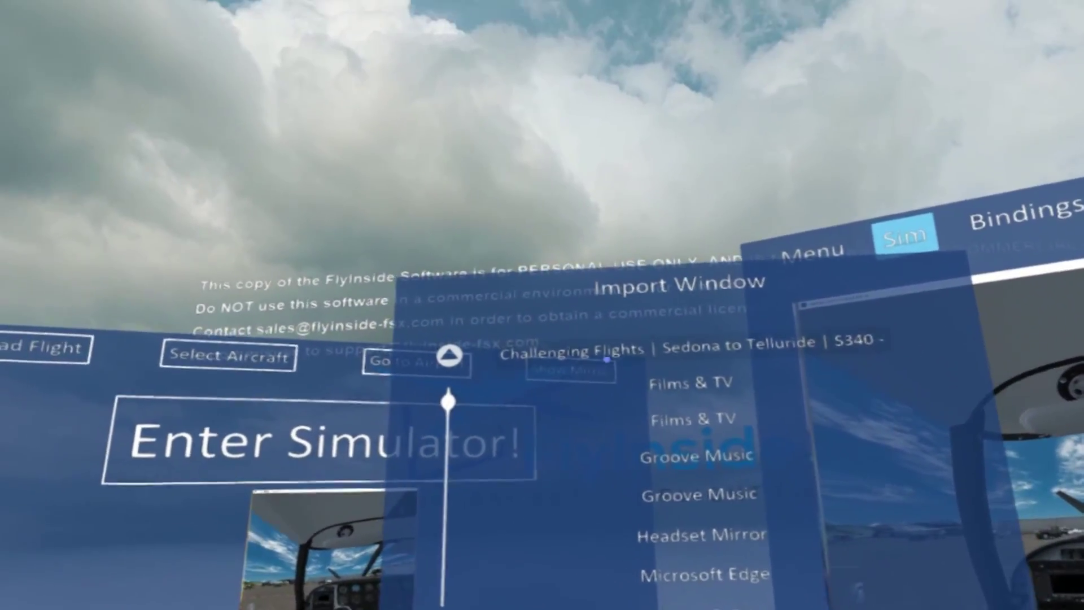
left_click(607, 360)
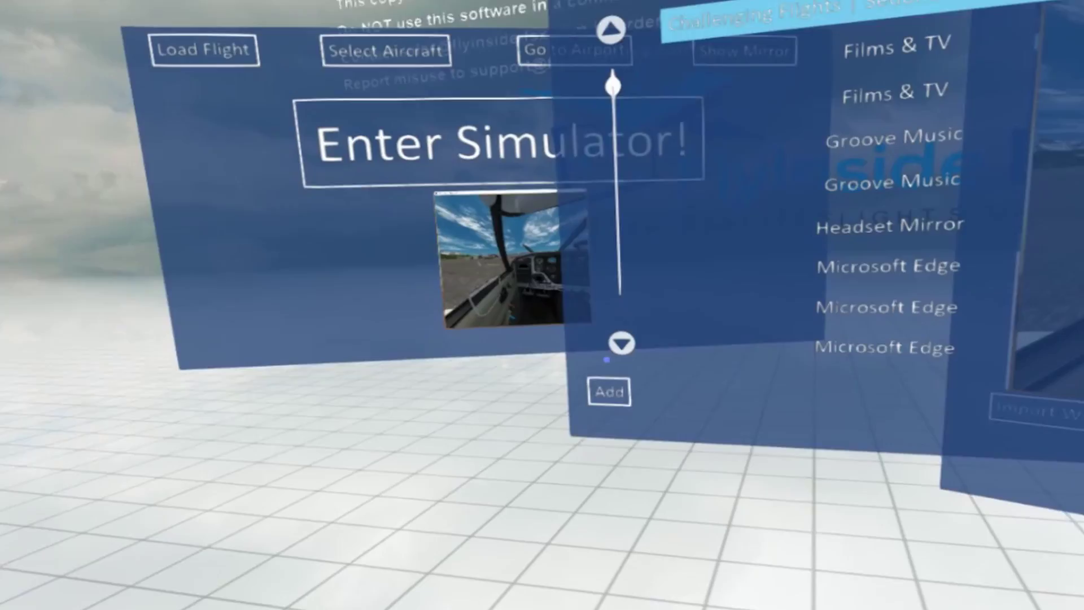
left_click(607, 359)
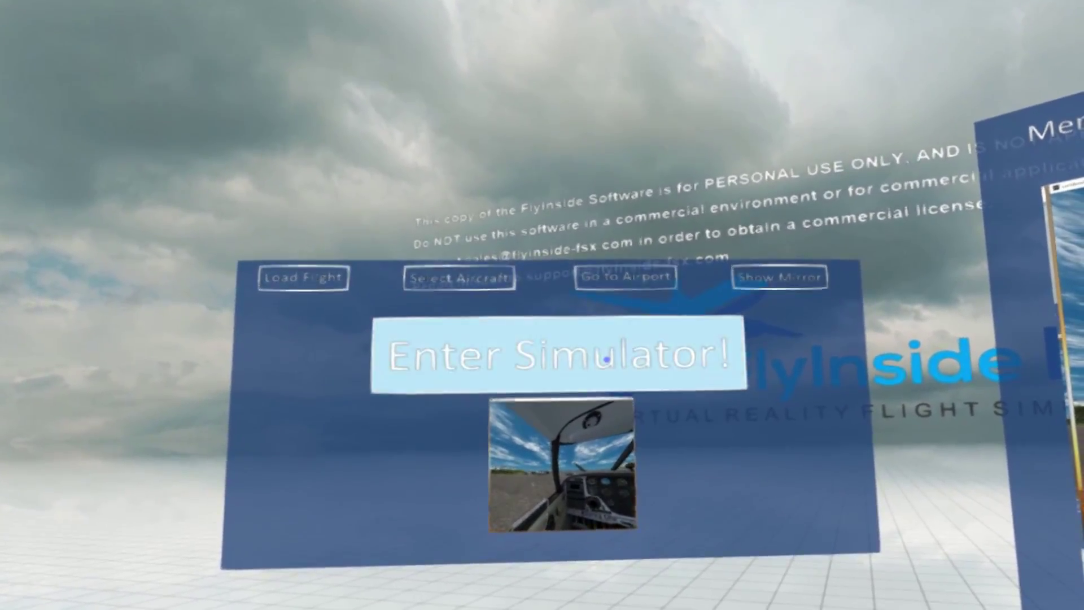
left_click(536, 243)
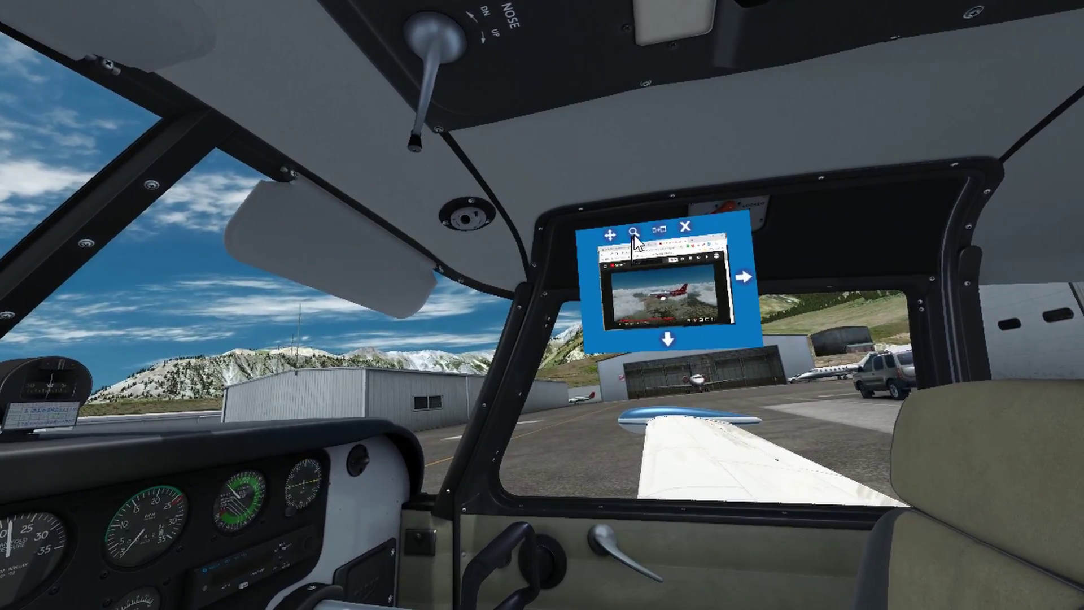
Scale up the imported browser window in the cockpit.
left_click(660, 229)
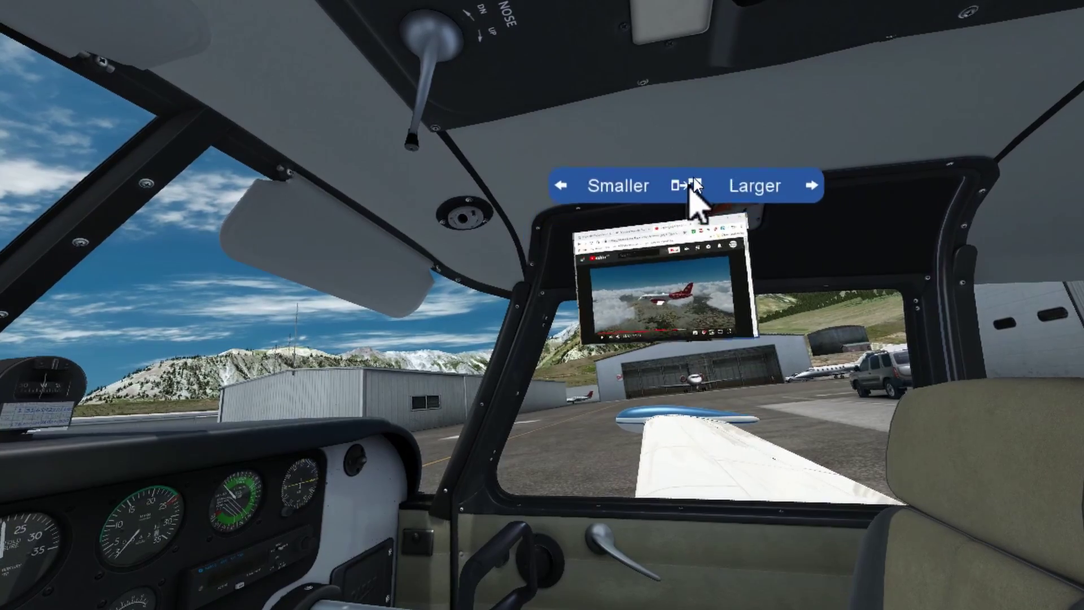
left_click_drag(690, 187, 800, 1)
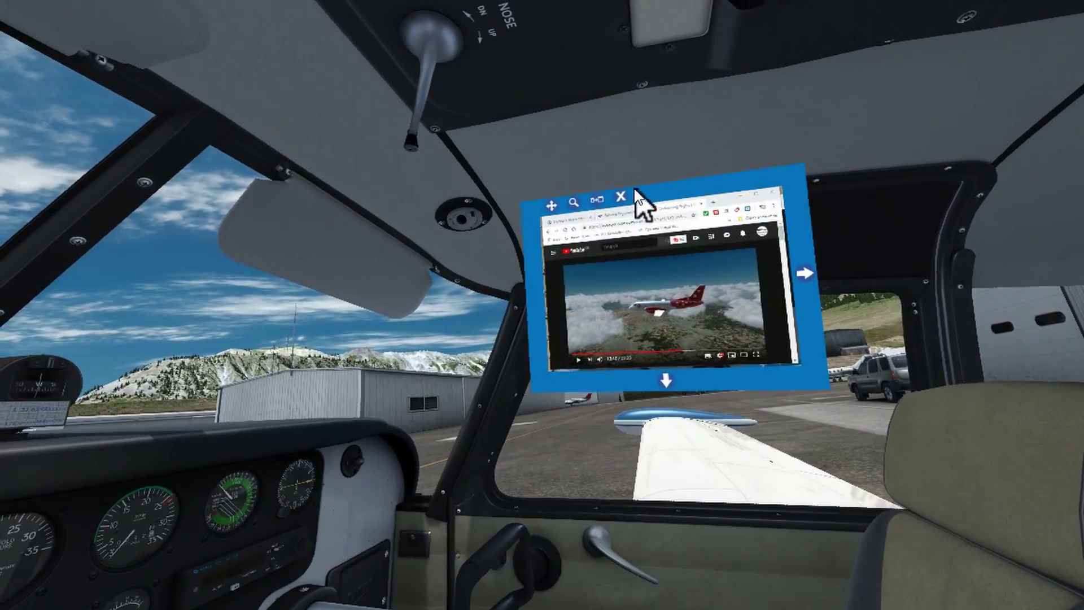
left_click_drag(602, 199, 713, 125)
left_click(711, 125)
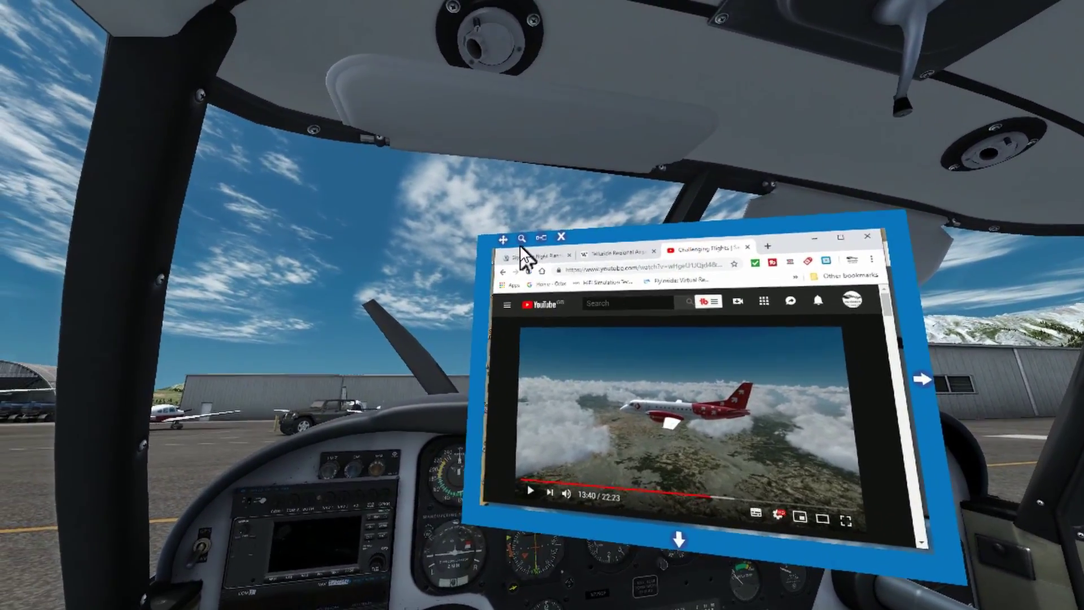
Bring up the LOC RWY 09 approach chart for Telluride (KTEX) on the SkyVector map and close it again.
left_click(522, 253)
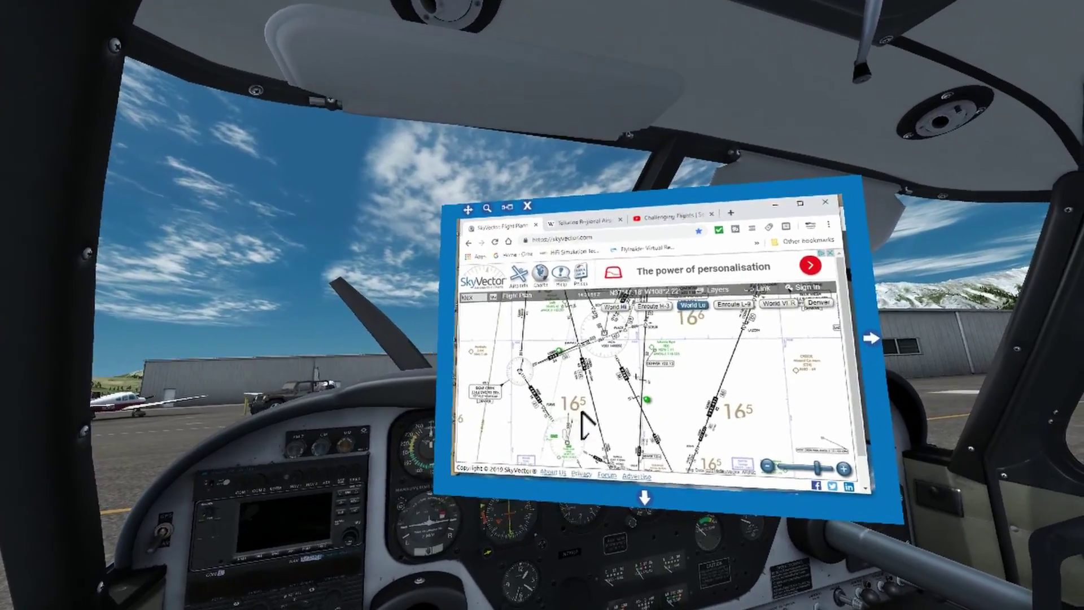
mouse_move(656, 349)
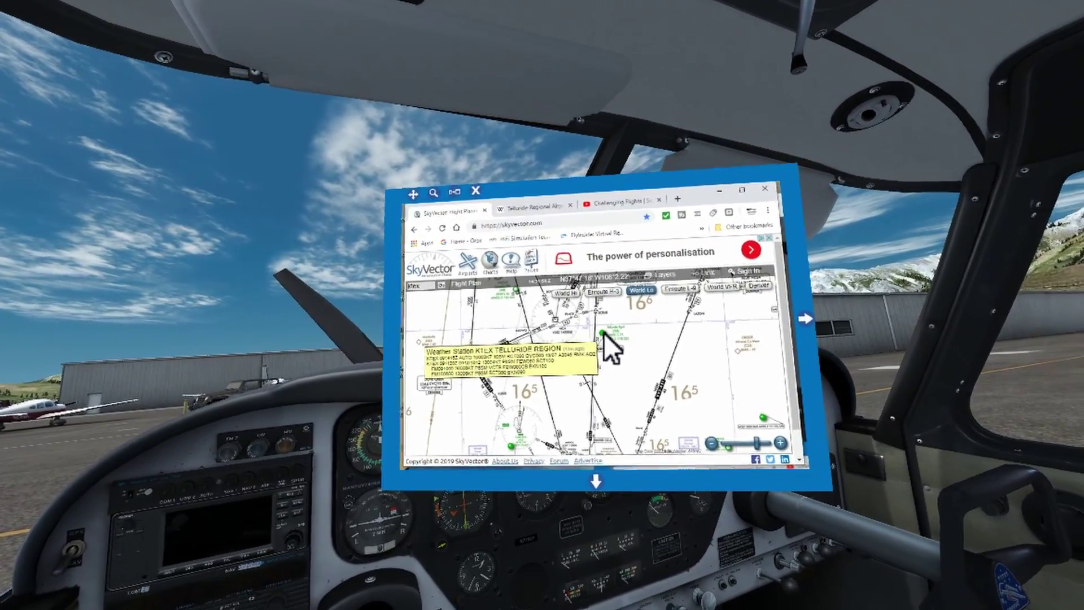
left_click(602, 332)
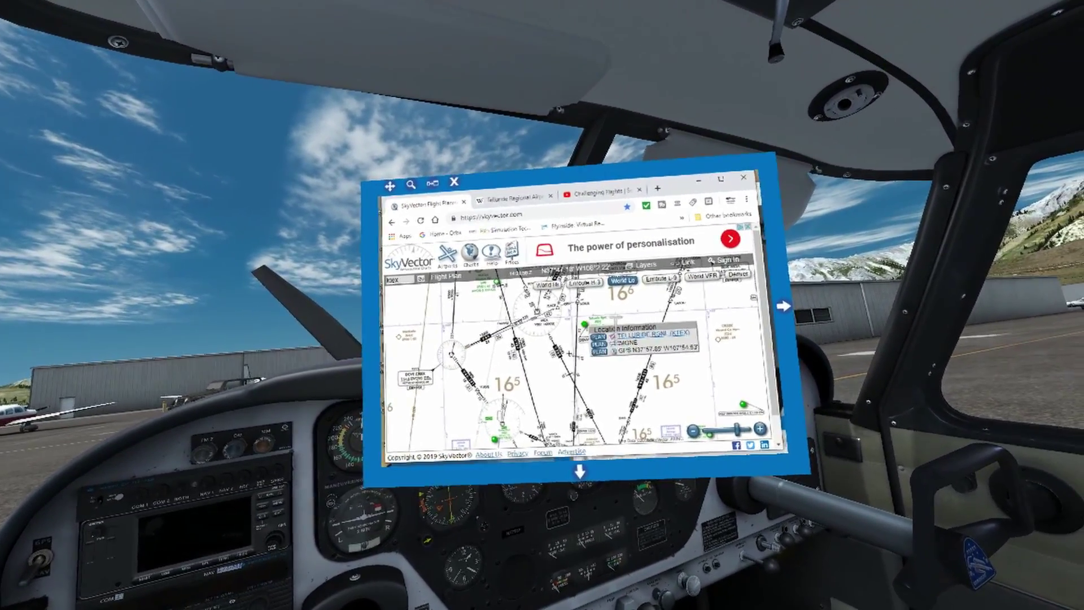
mouse_move(624, 335)
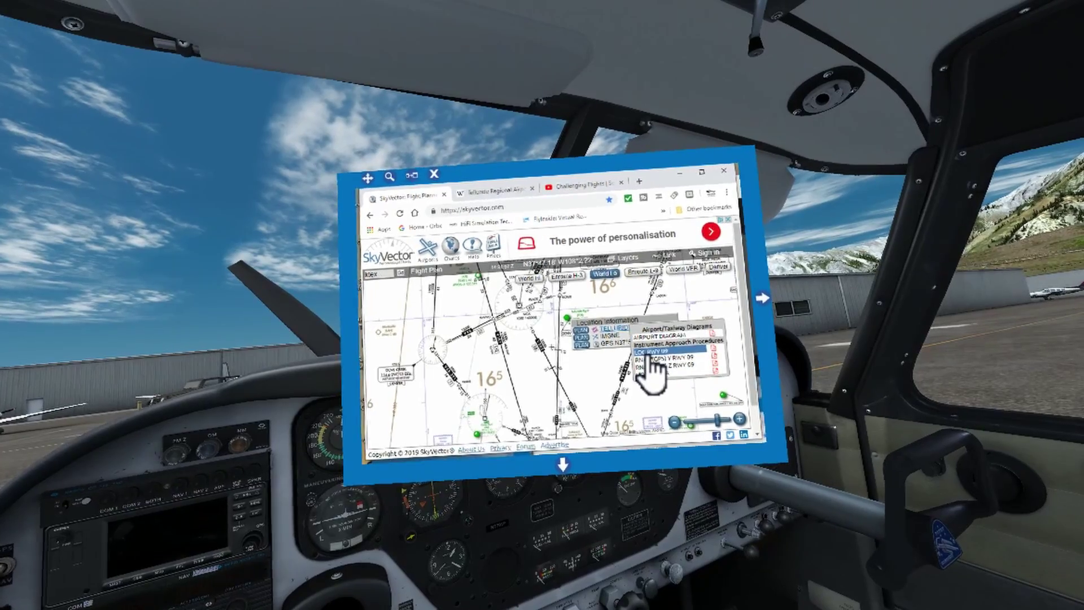
left_click(648, 353)
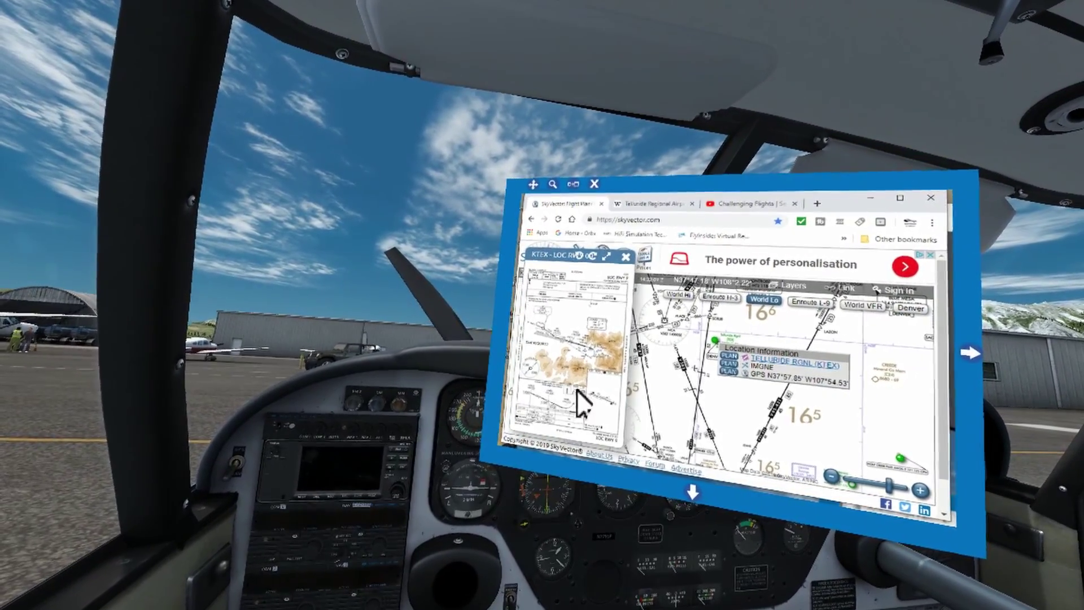
left_click(620, 255)
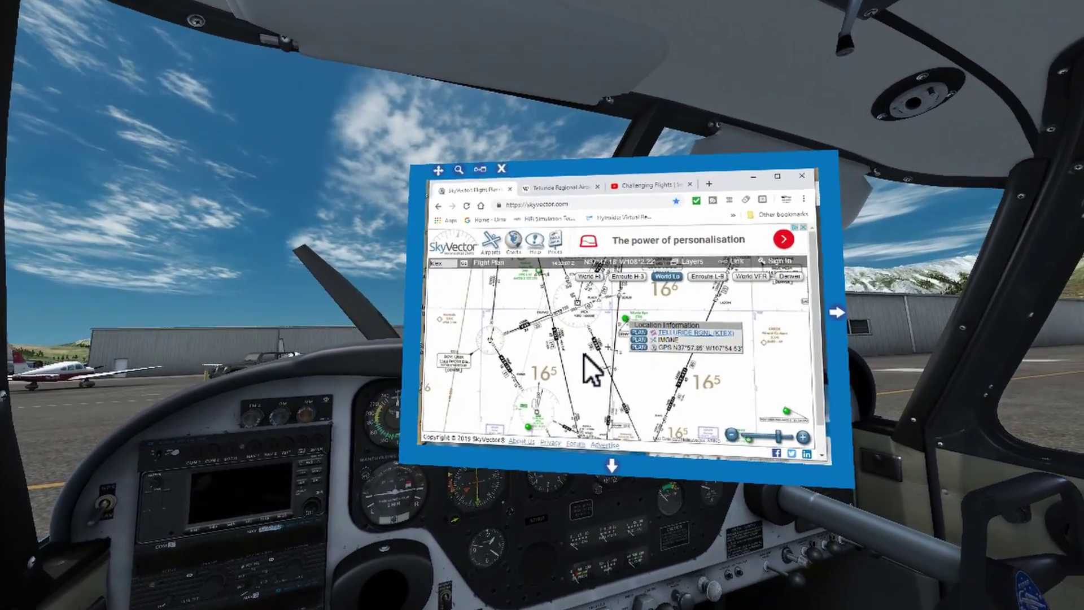
left_click_drag(598, 340, 543, 352)
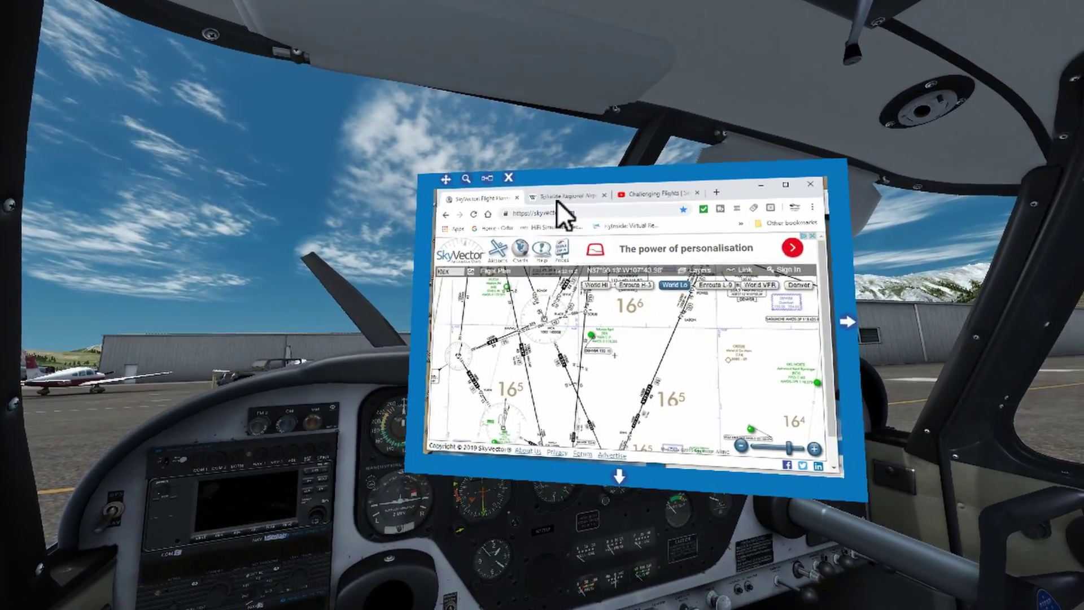
Look through the Telluride Regional Airport article on Wikipedia in the imported browser window.
left_click(558, 198)
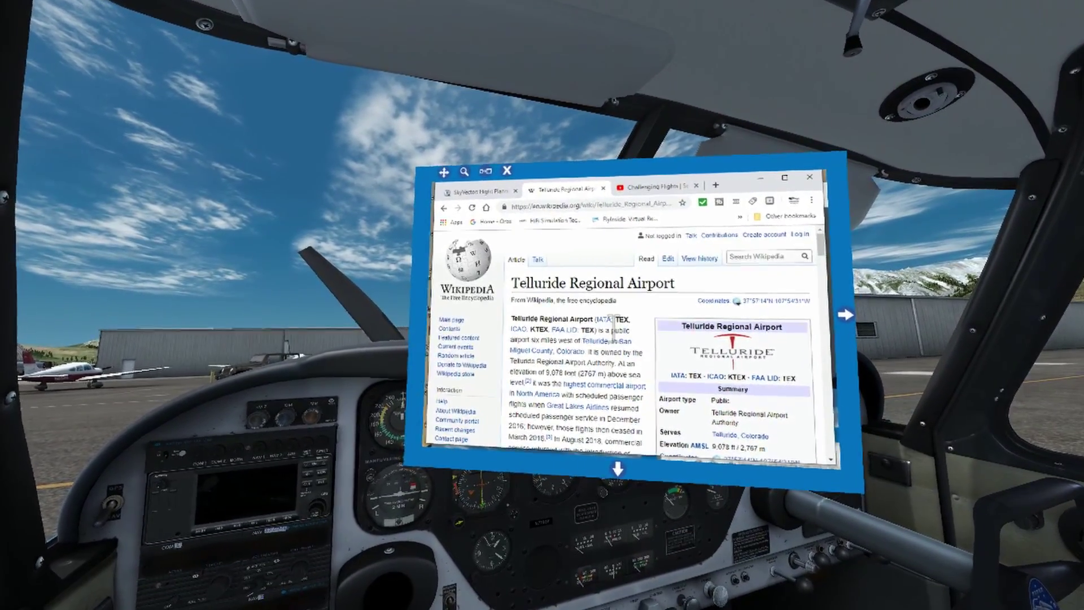
scroll(613, 324, "down", 5)
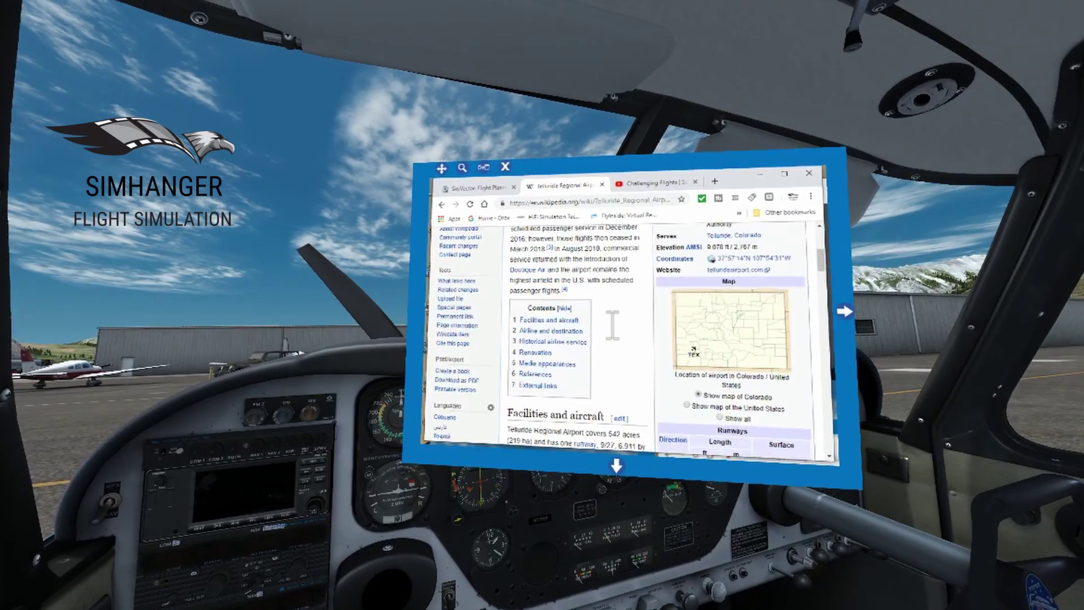
scroll(613, 324, "up", 5)
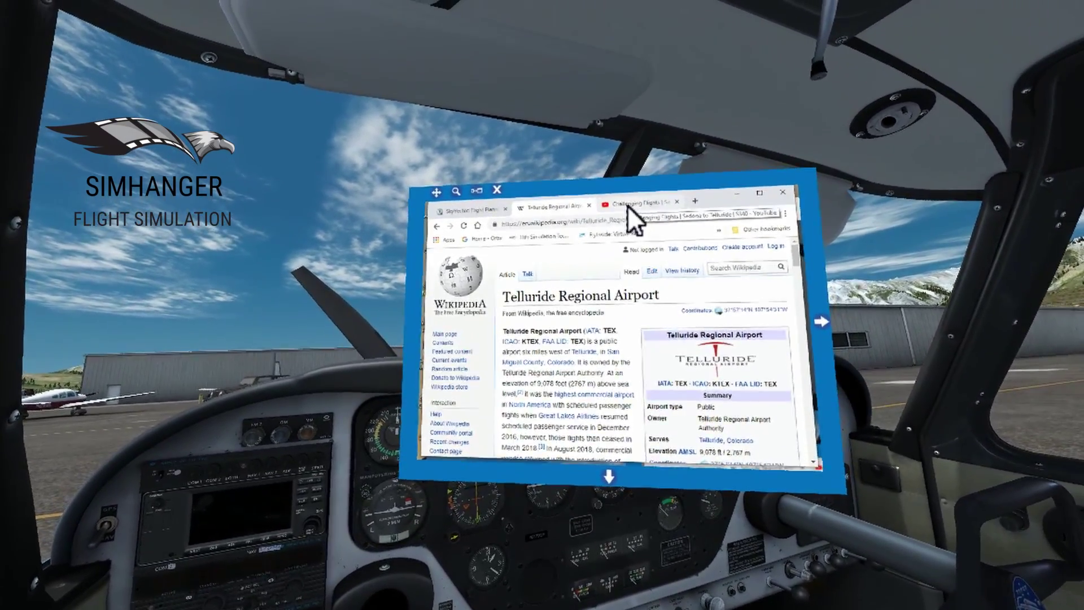
Switch to the YouTube video of the Sedona to Telluride flight, rewind it to 13:07 and play it.
left_click(628, 205)
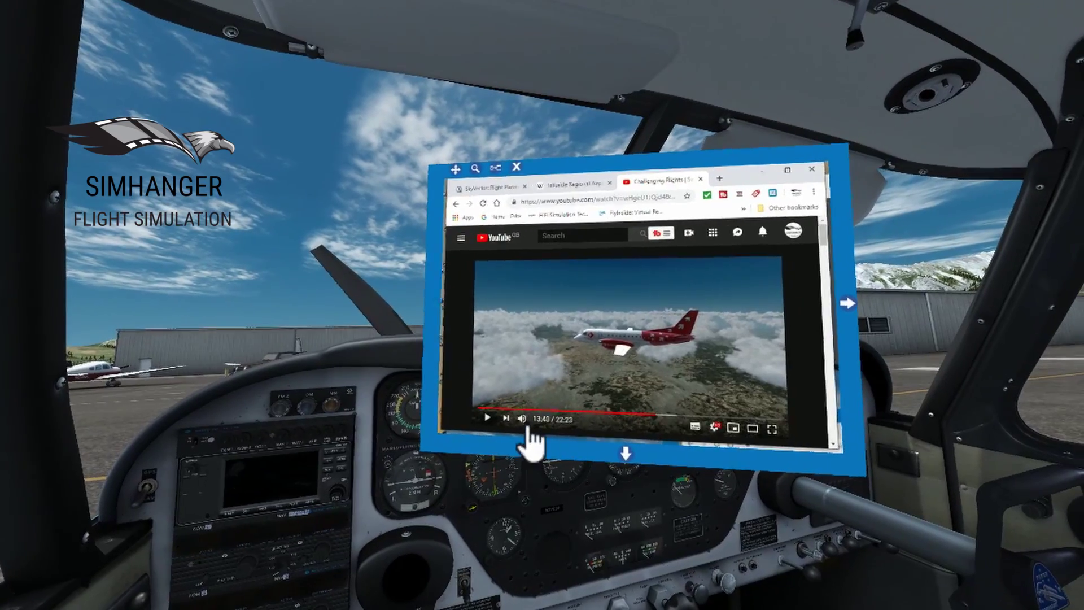
left_click(632, 411)
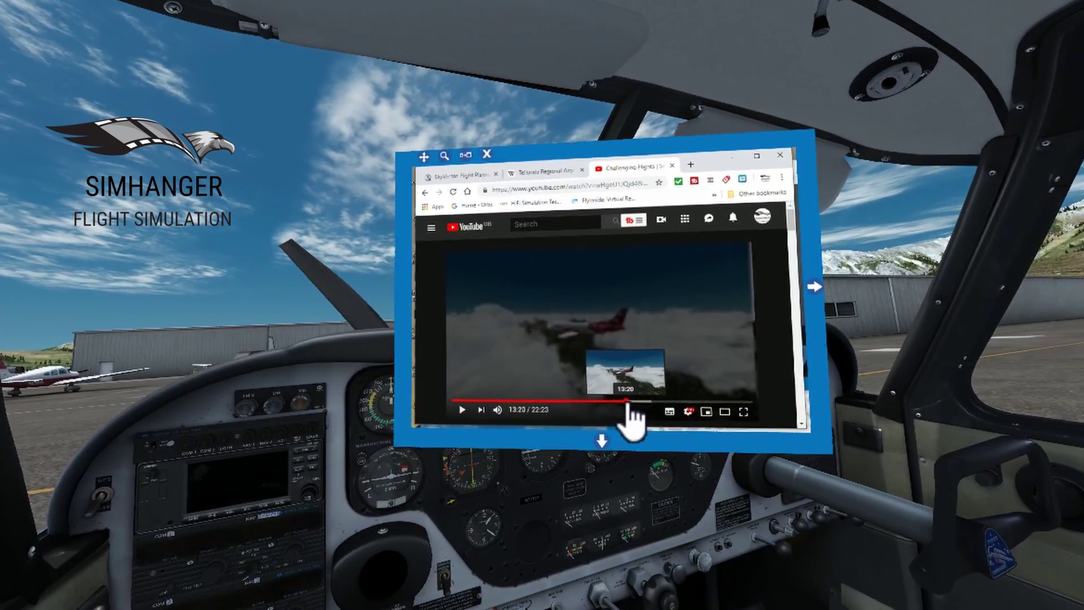
left_click(625, 403)
left_click_drag(623, 402, 624, 400)
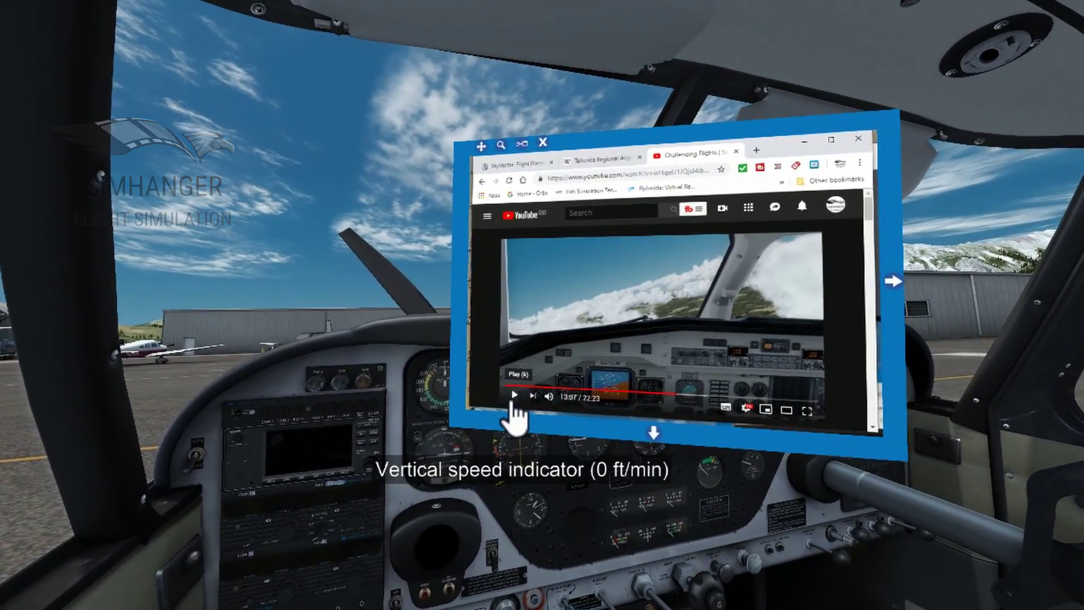
left_click(509, 395)
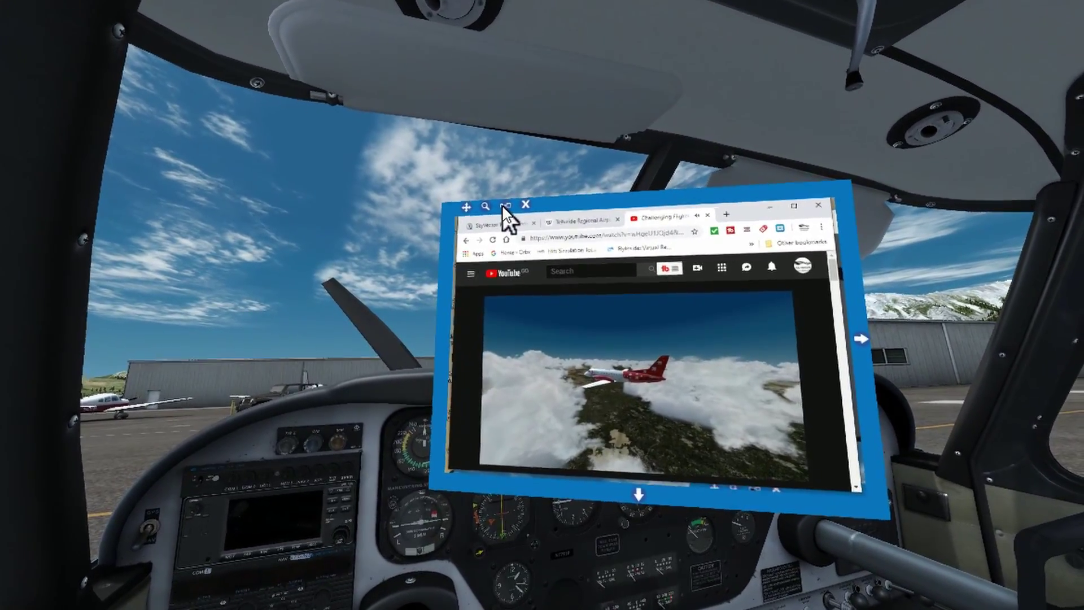
Scale down the browser window showing the playing YouTube video.
left_click(502, 207)
left_click_drag(558, 204, 405, 331)
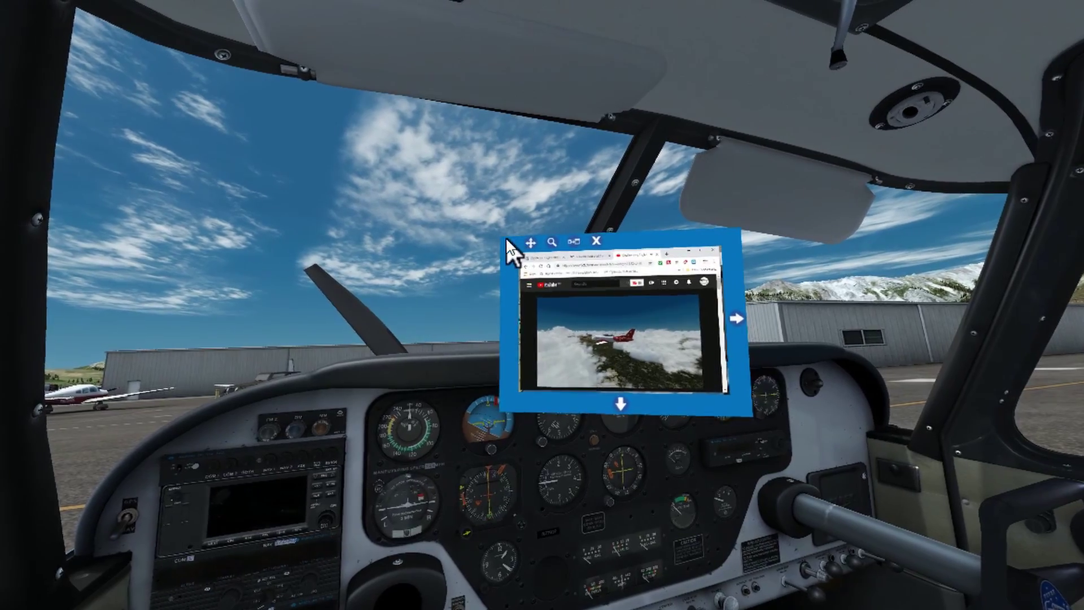